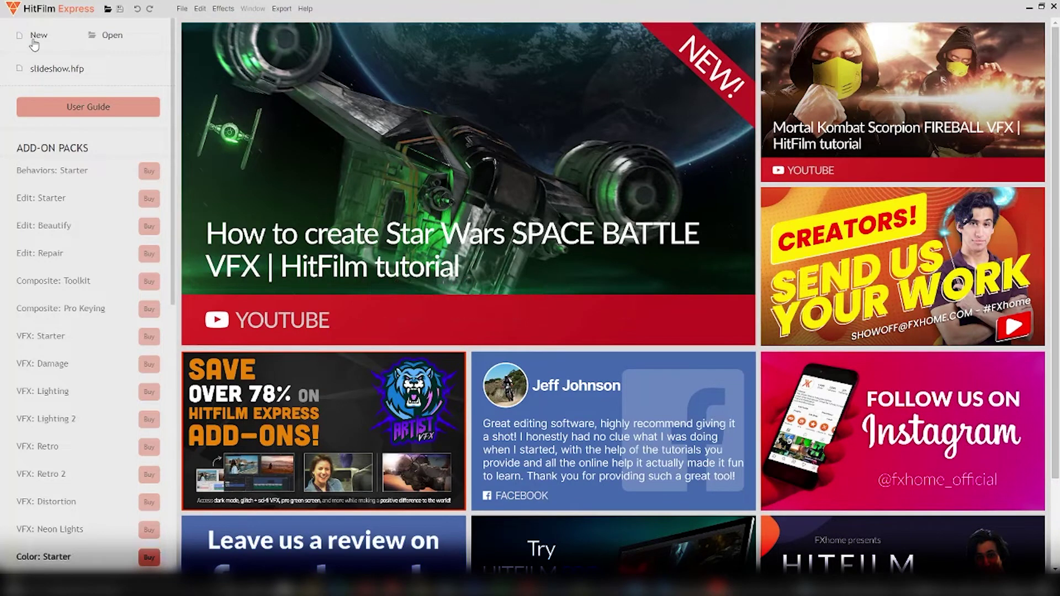
Create a new project from the 1080p Full HD @ 30 fps template and import the MVI_5518 video into its media.
left_click(34, 37)
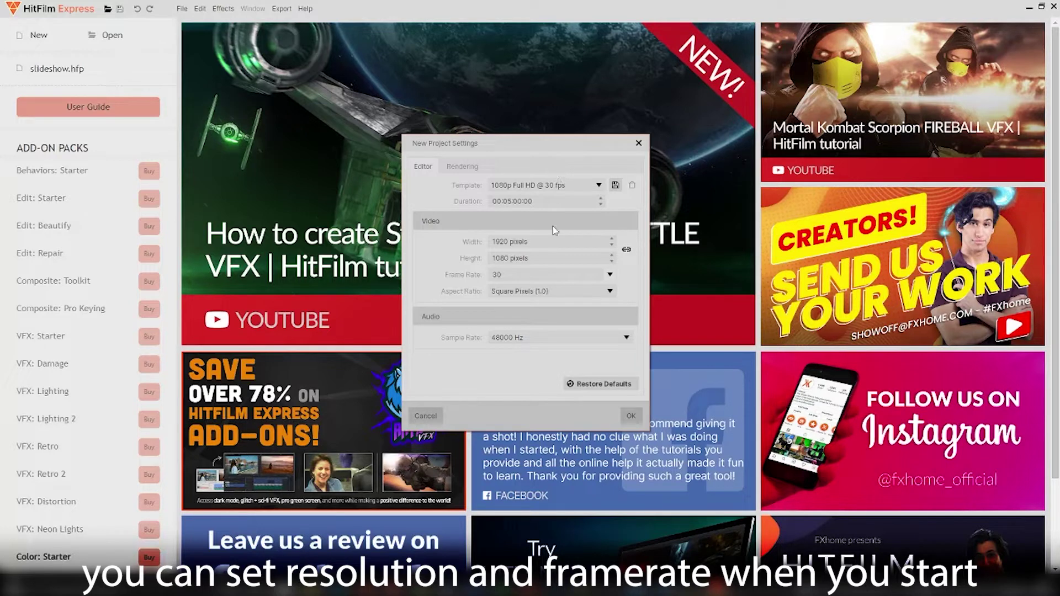
left_click(631, 417)
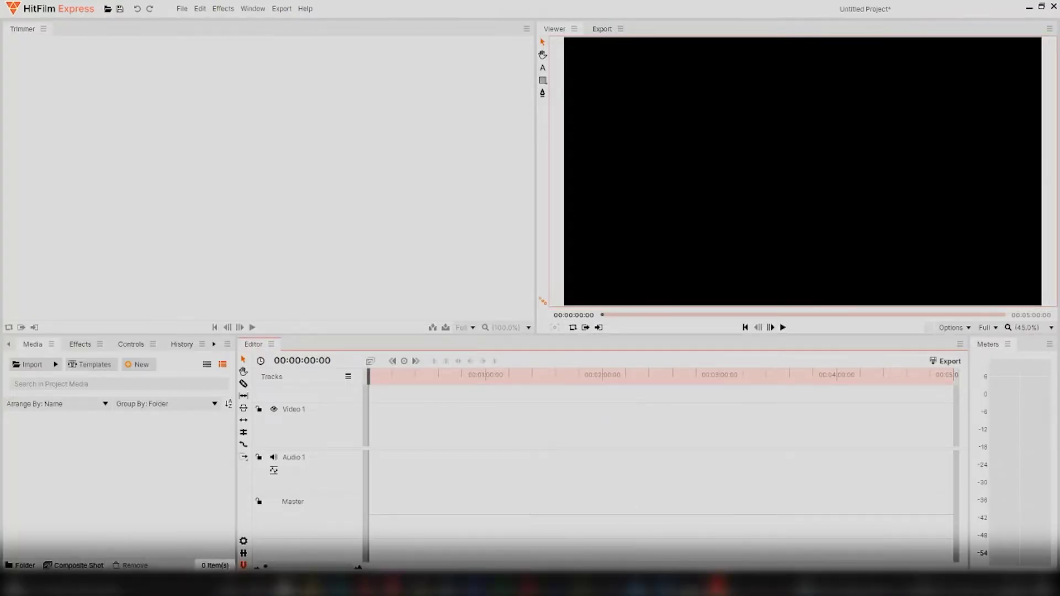
mouse_move(315, 589)
left_click(178, 548)
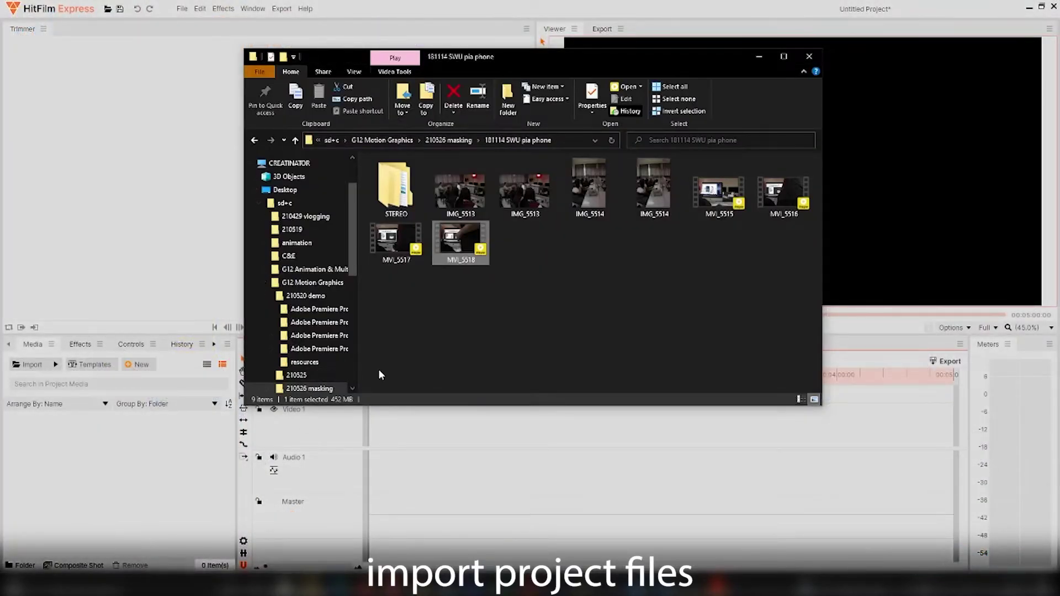
left_click_drag(456, 259, 105, 475)
left_click(942, 506)
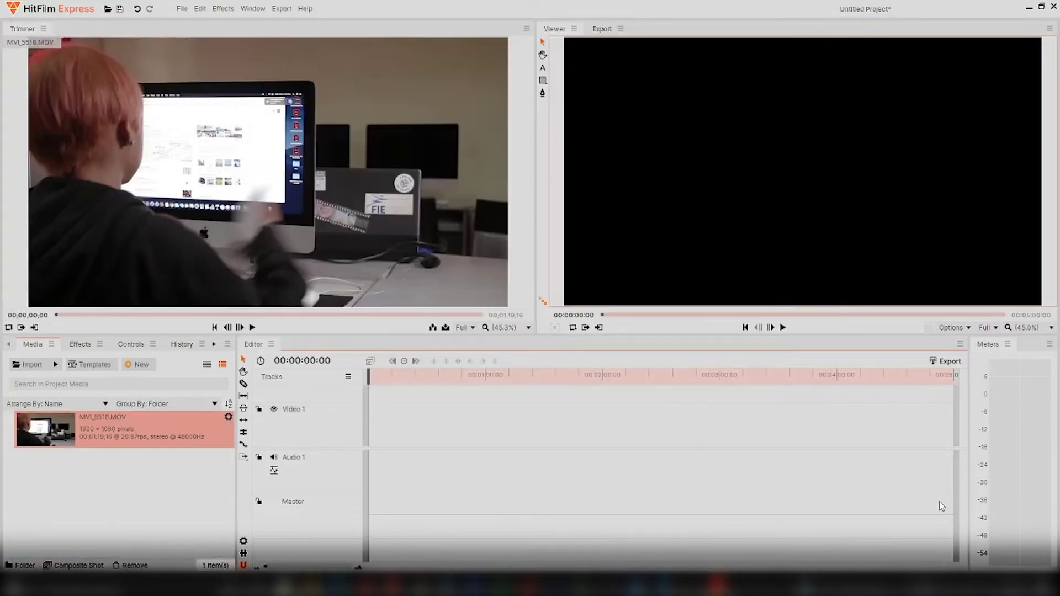
Place MVI_5518 at the start of Video 1, match the sequence settings to the clip, and trim off its beginning.
left_click_drag(96, 430, 366, 447)
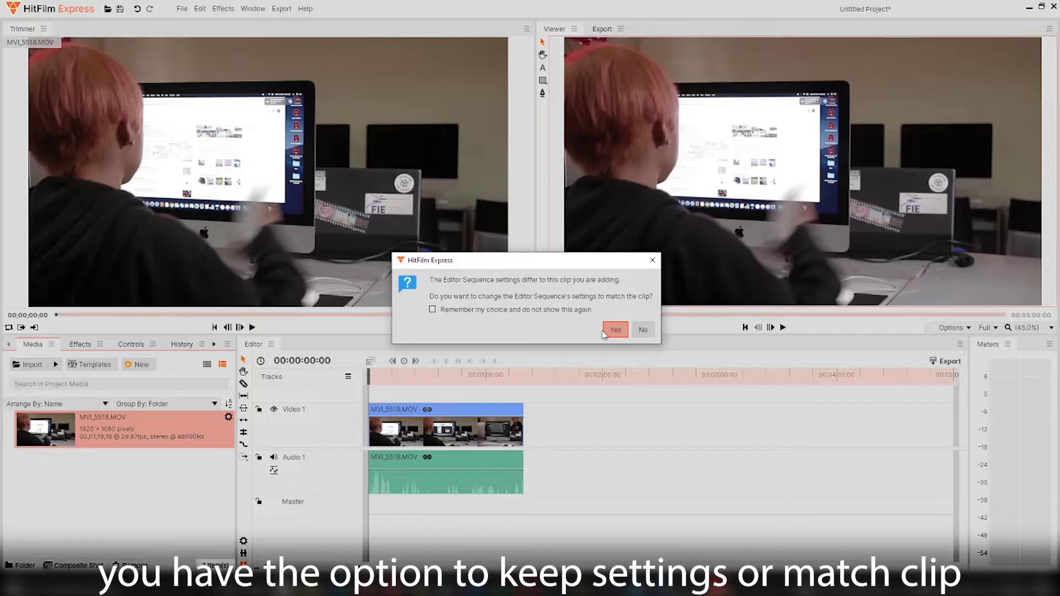
left_click(616, 331)
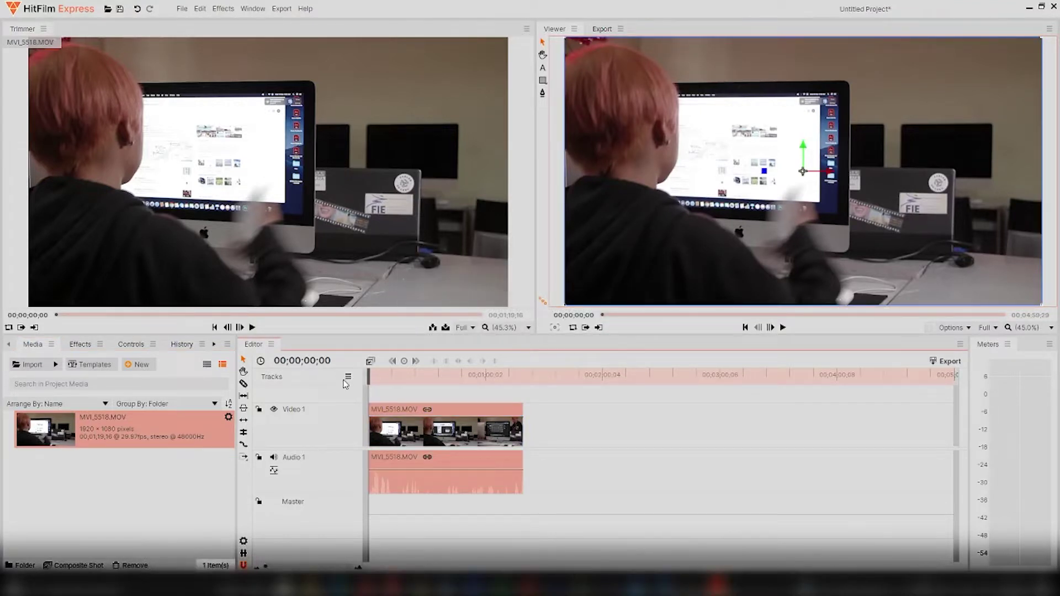
left_click_drag(363, 374, 371, 414)
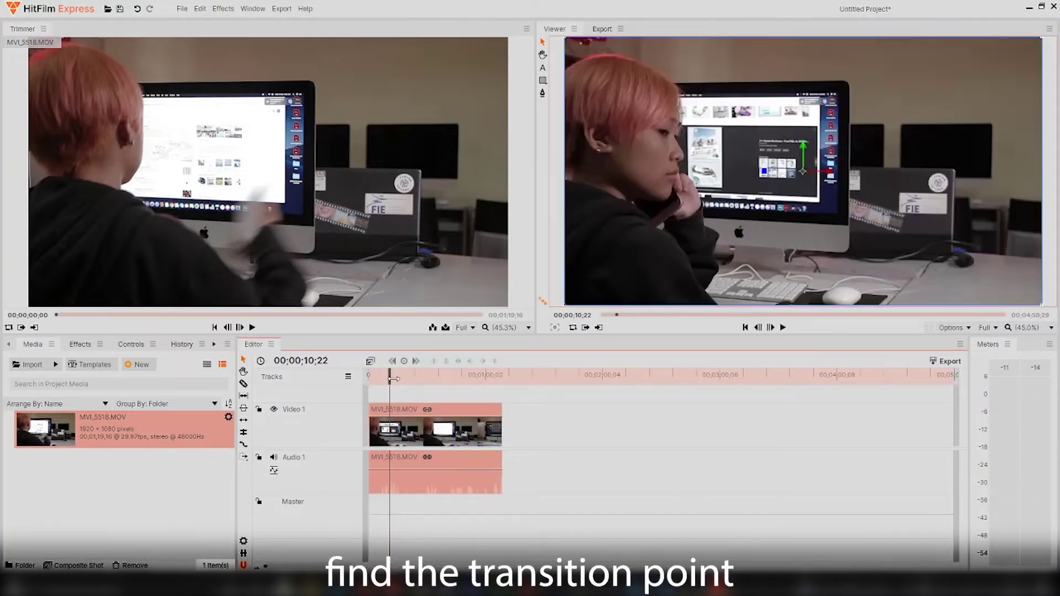
Split the clip at the transition point 00;00;29;20 and move its second part up to a new Video 2 track.
left_click_drag(391, 376, 432, 384)
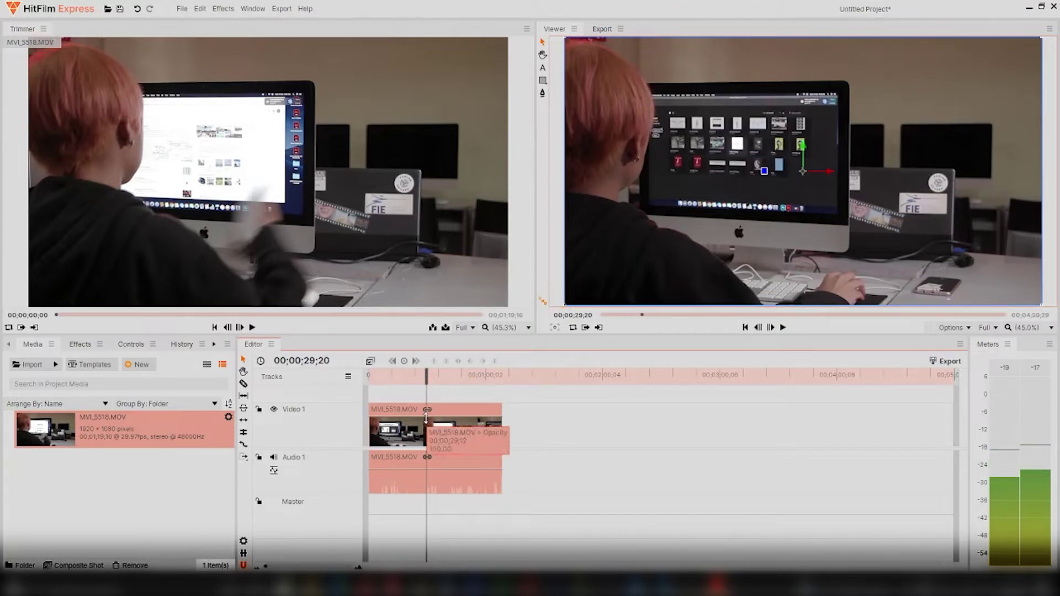
left_click(243, 385)
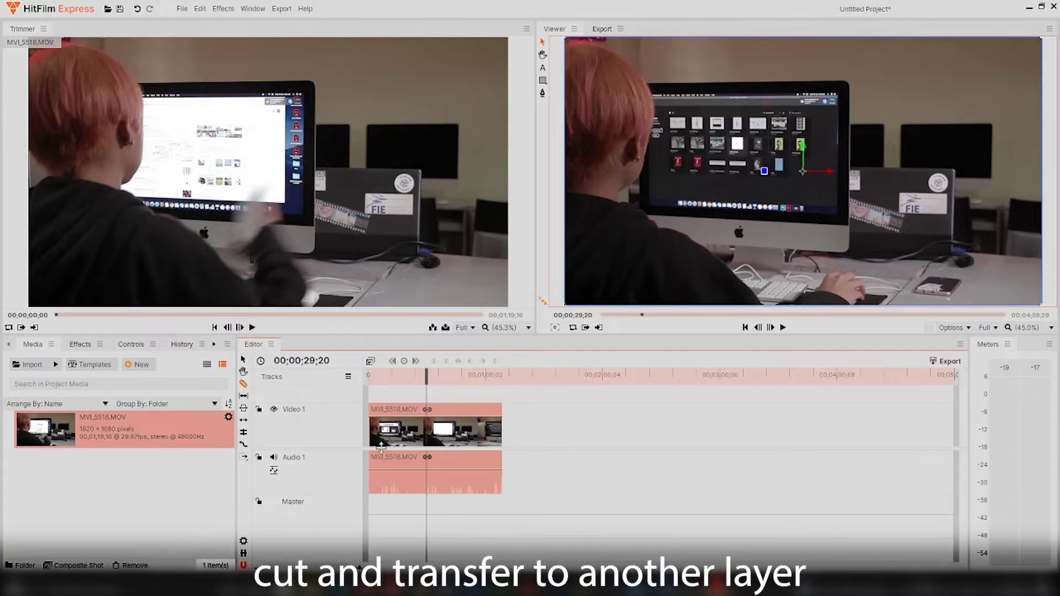
left_click(428, 462)
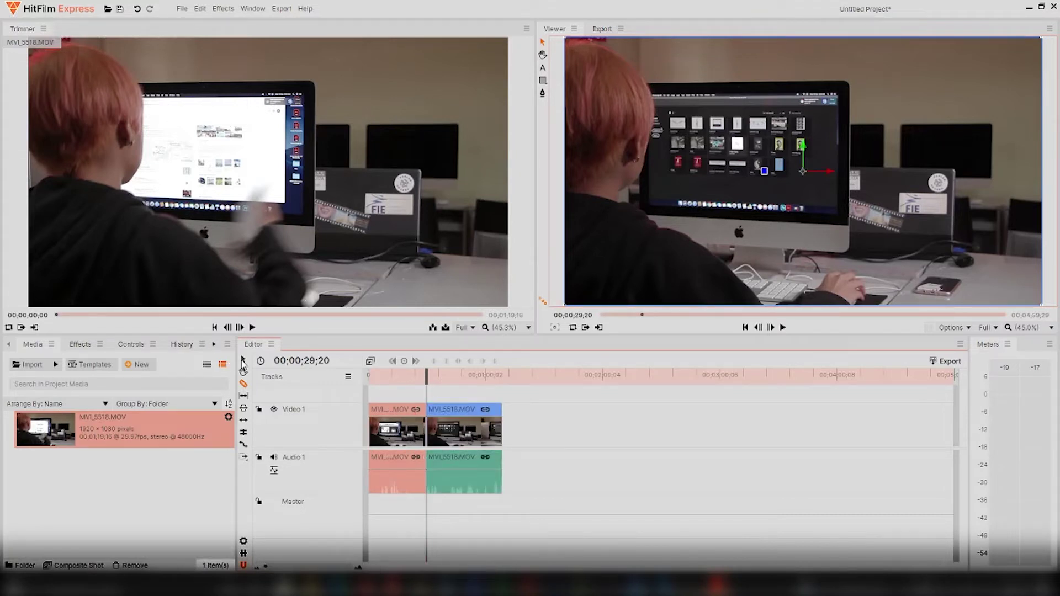
mouse_move(451, 435)
left_mouse_down()
mouse_move(450, 409)
mouse_move(447, 420)
left_mouse_up()
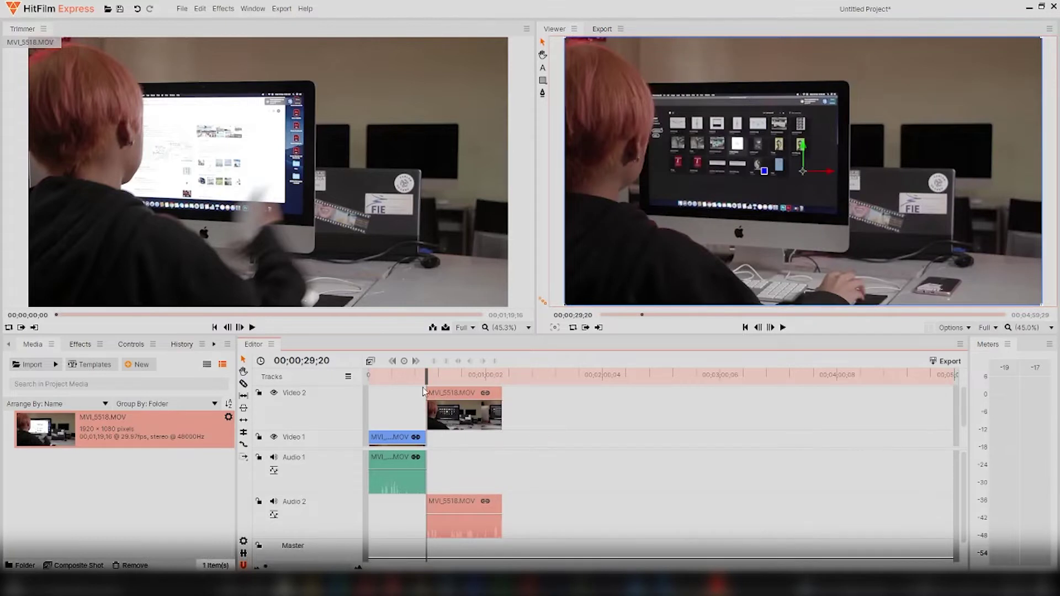
Trim the start of the Video 2 clip to 00;00;54;00 and move it above the first clip, starting at 00;00;13;26.
left_click_drag(414, 385, 478, 386)
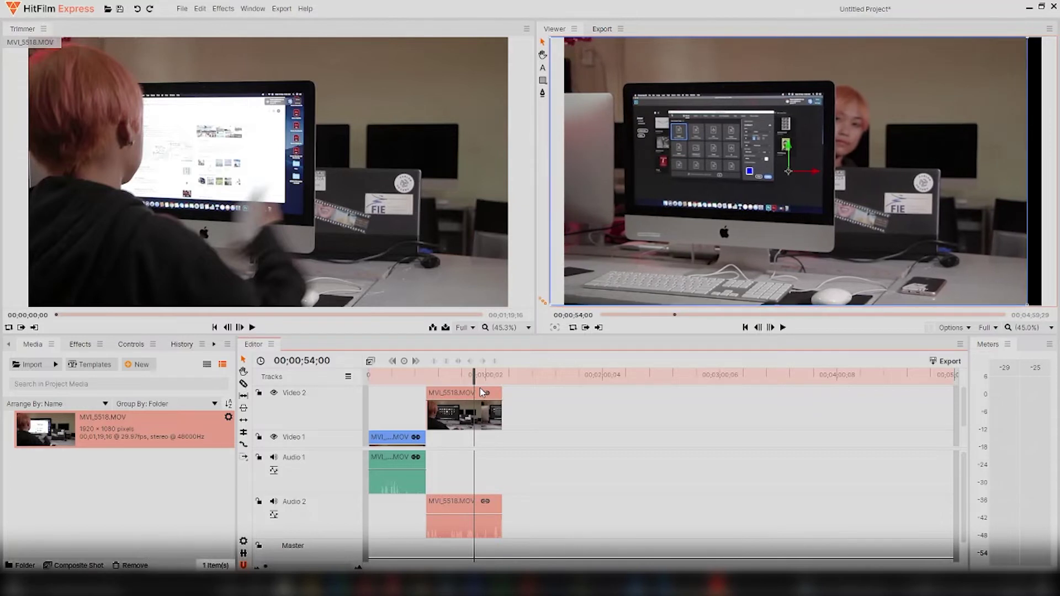
left_click(482, 392)
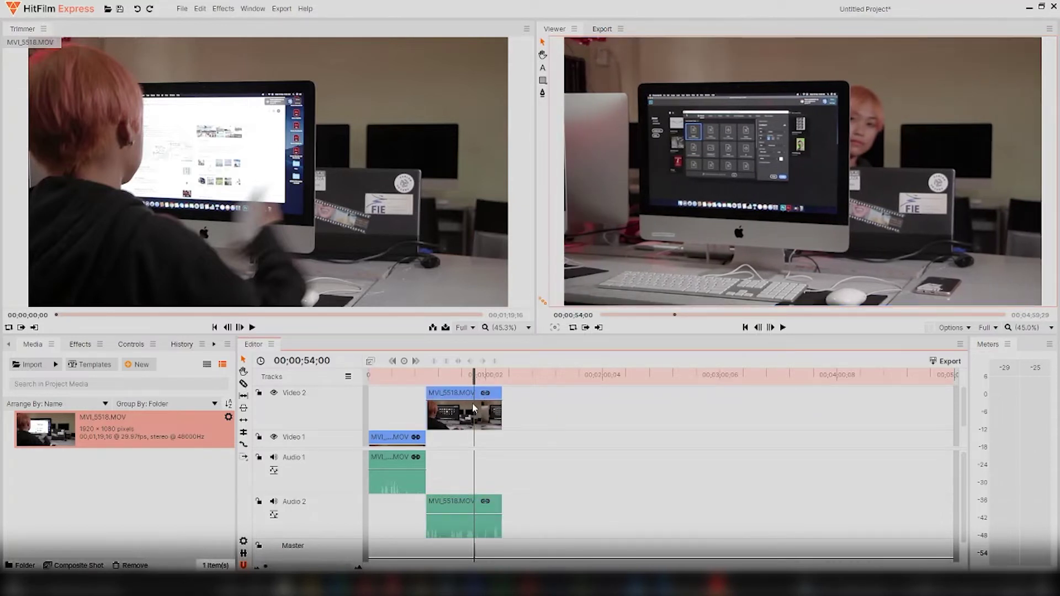
left_click_drag(474, 379, 395, 375)
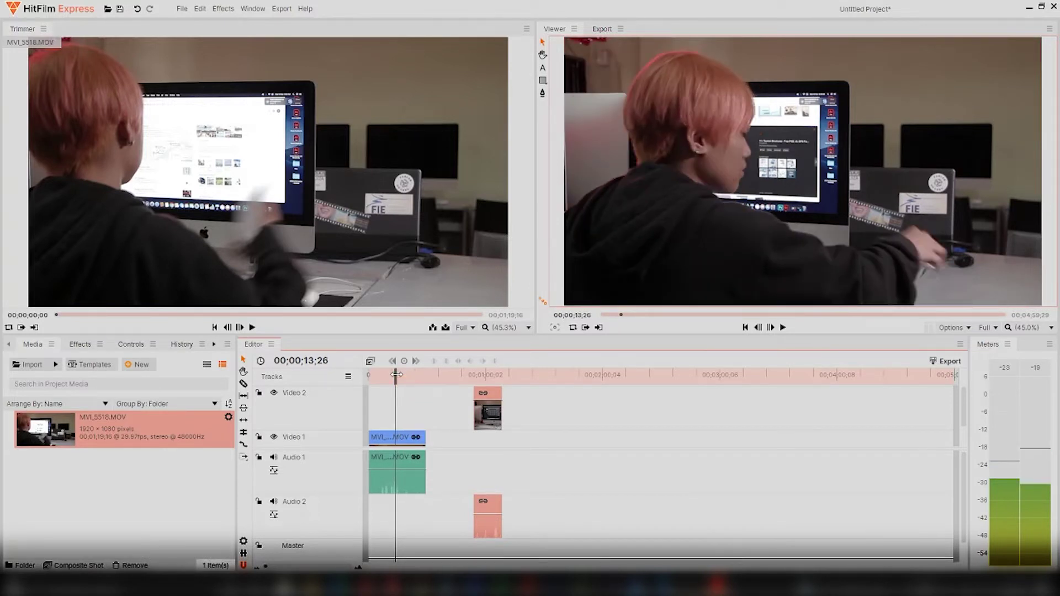
left_click_drag(483, 413, 405, 380)
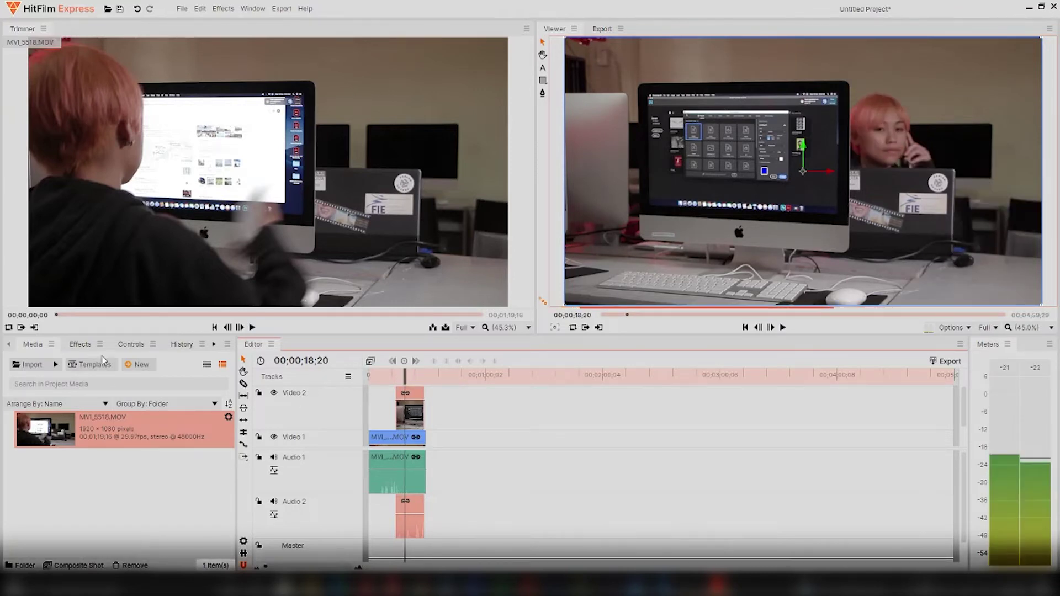
Dock the top clip's Controls beside the Trimmer and show their effects timeline.
left_click(133, 345)
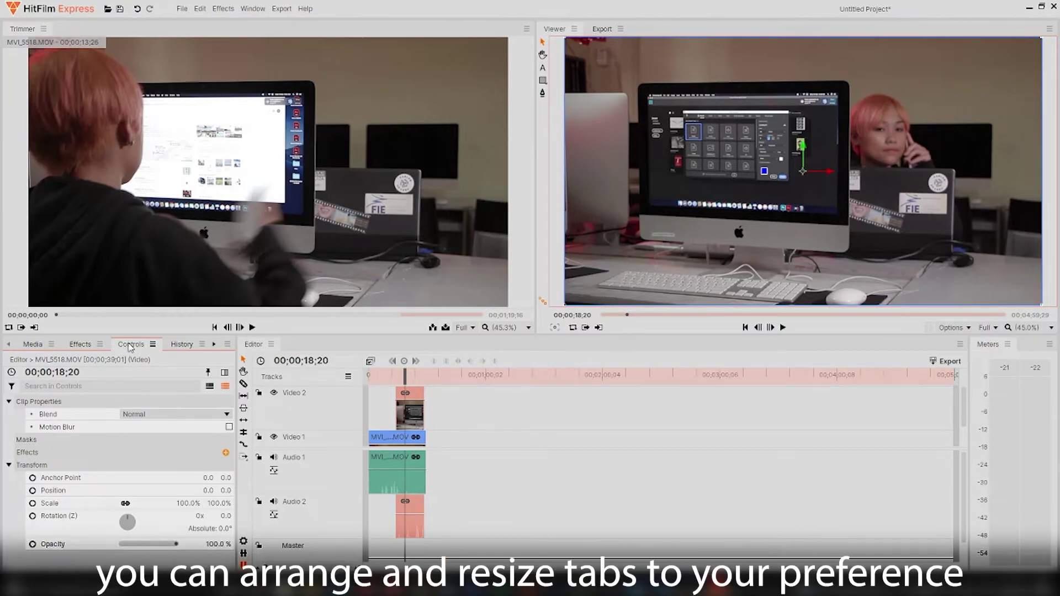
left_click_drag(131, 347, 71, 29)
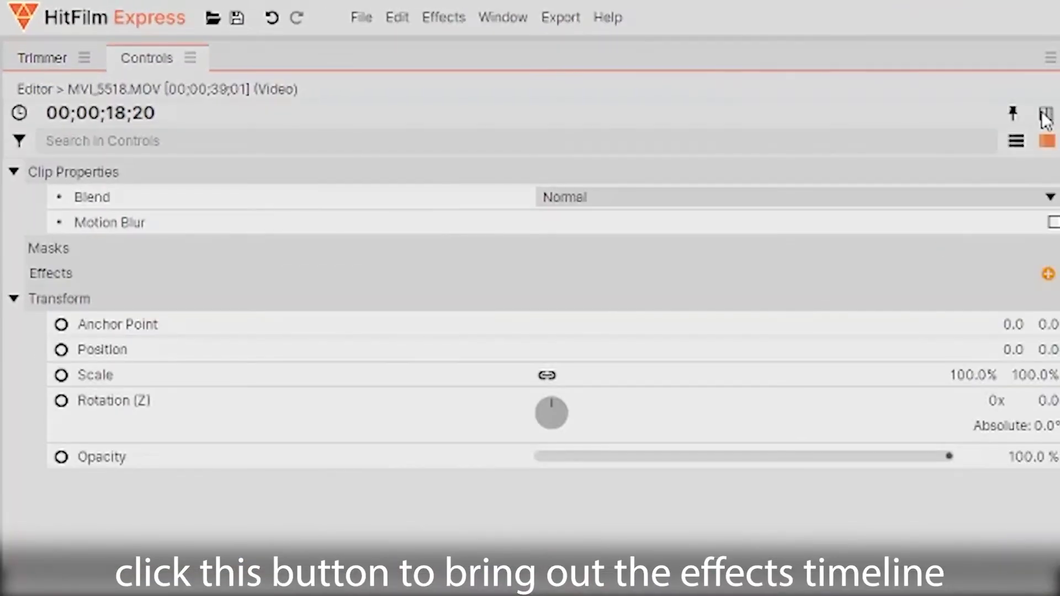
left_click(525, 70)
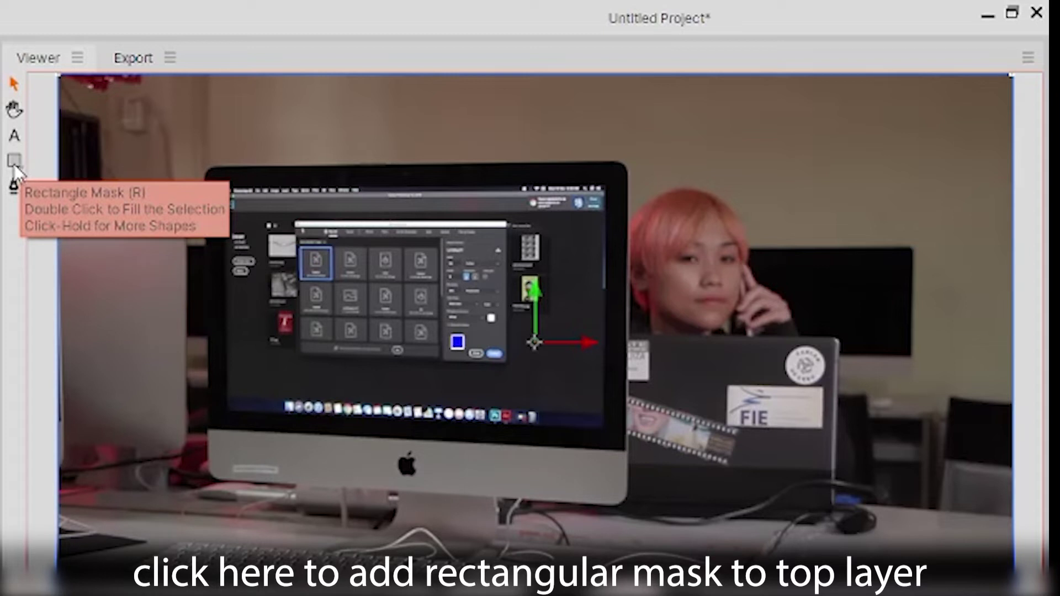
Draw a rectangular mask on the top clip around the person behind the laptop and widen it to the frame's right edge.
left_click(15, 163)
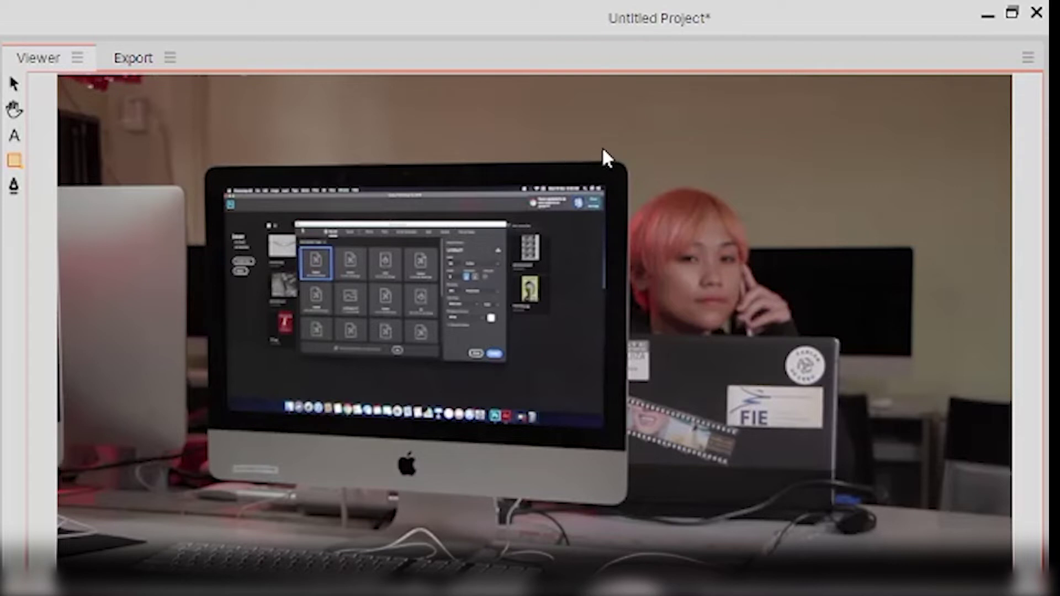
left_click_drag(602, 147, 764, 390)
left_click_drag(805, 430, 821, 482)
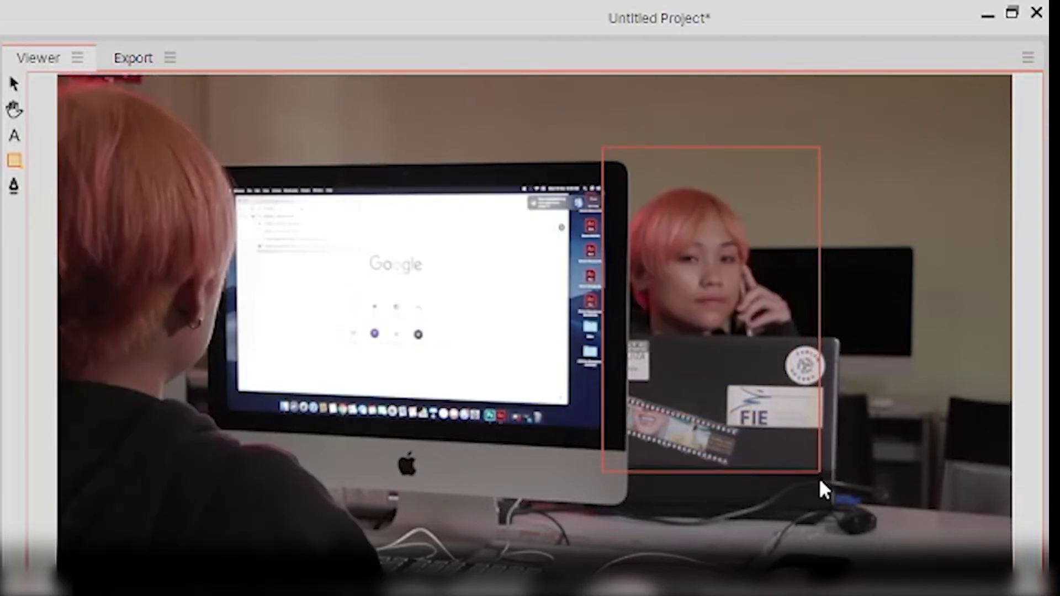
left_click(14, 81)
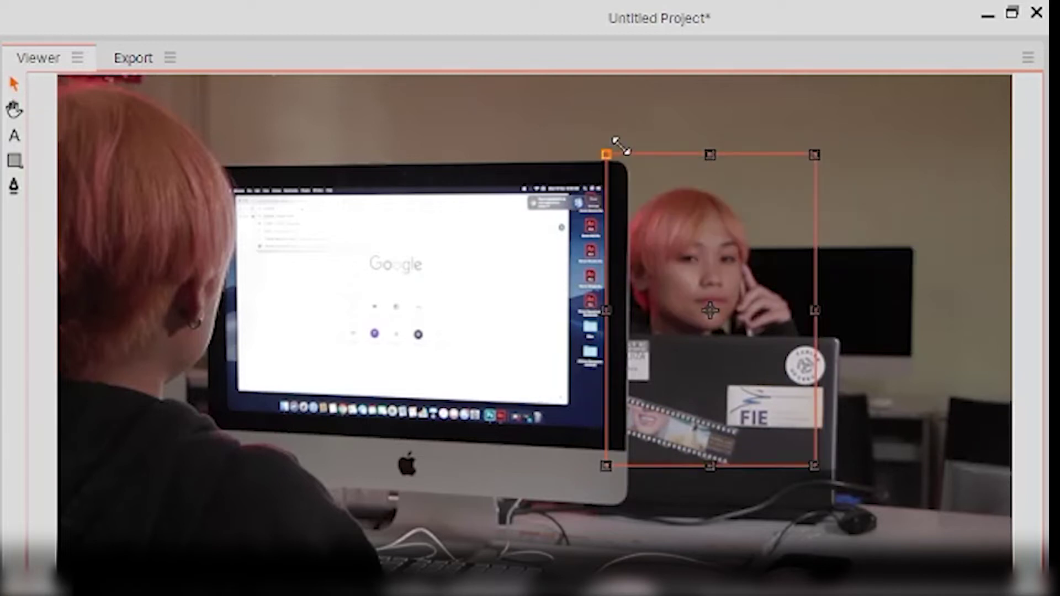
left_click_drag(620, 147, 633, 151)
left_click_drag(812, 471, 1024, 514)
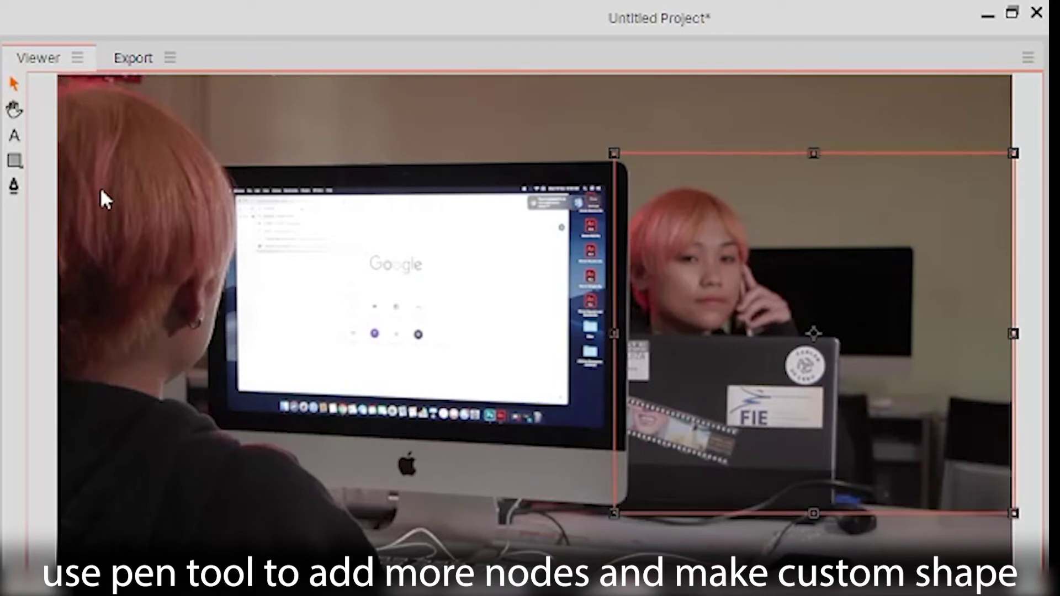
Add points along the mask's lower edge with the Pen tool and reshape it downward across the desk past the frame.
left_click(889, 515)
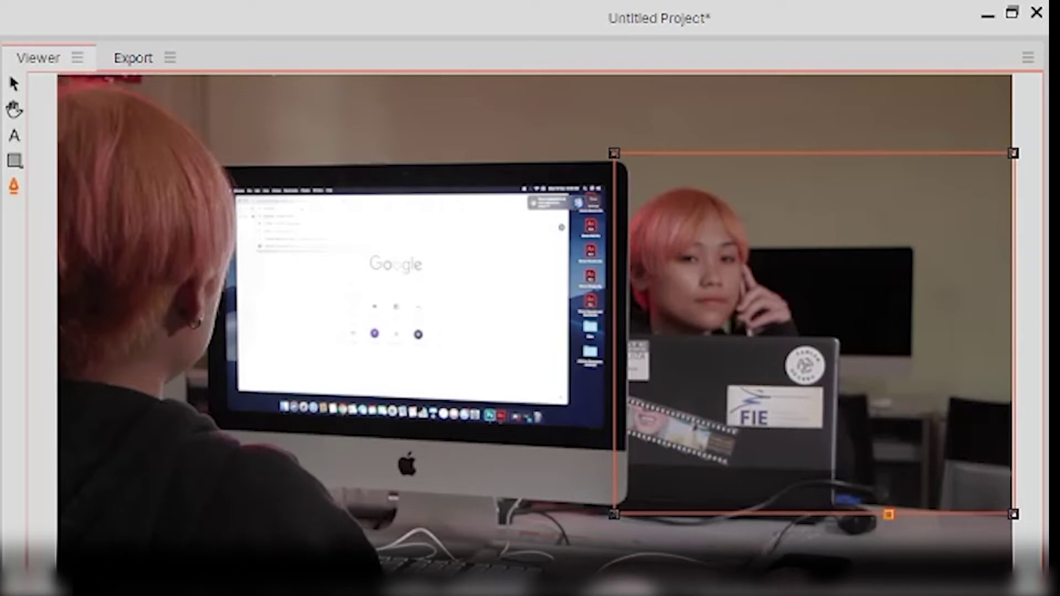
left_click(718, 515)
left_click_drag(718, 515, 739, 567)
left_click_drag(1014, 515, 1016, 590)
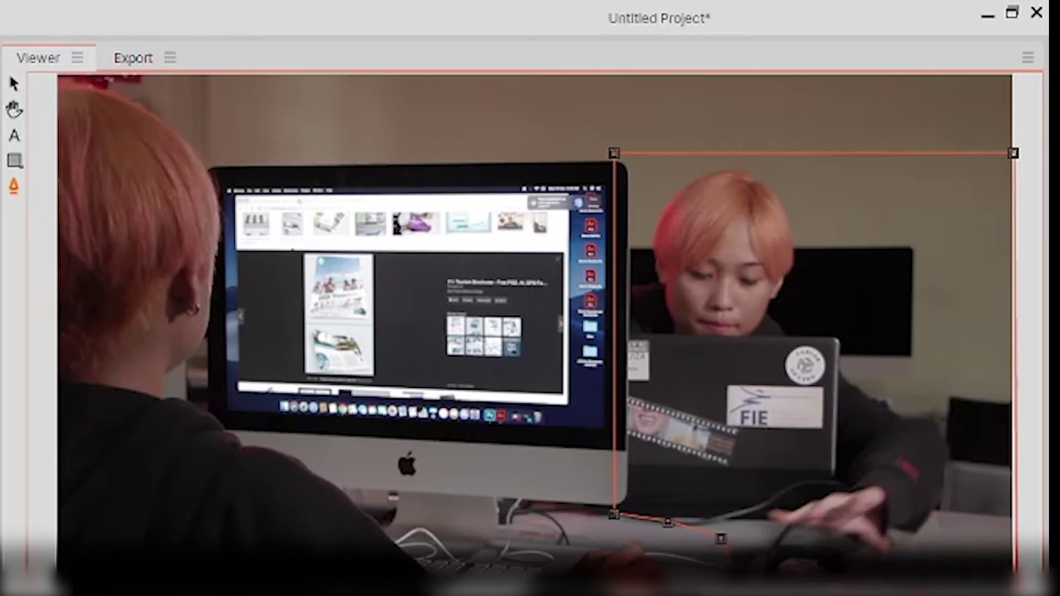
left_click(614, 514)
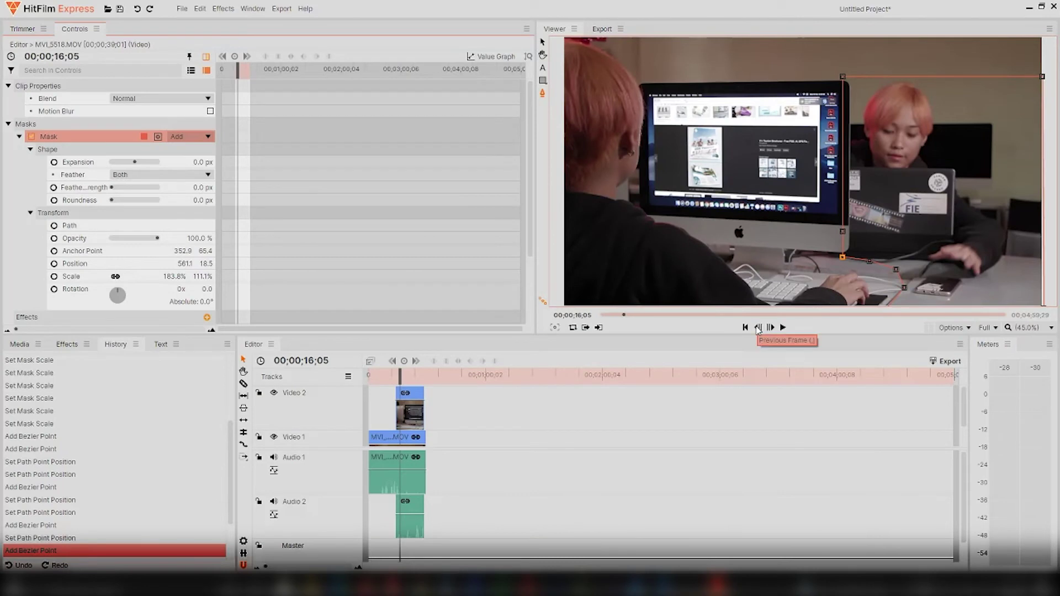
Refine the mask's desk-edge points and reshape its upper edge along the top of the monitor and beyond the frame.
left_click(757, 328)
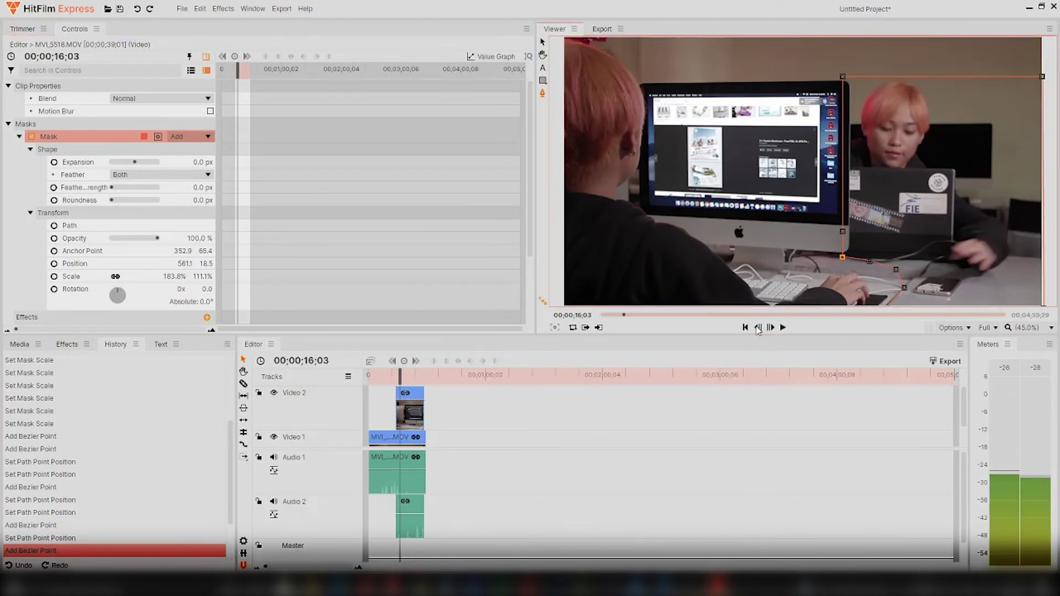
left_click(771, 328)
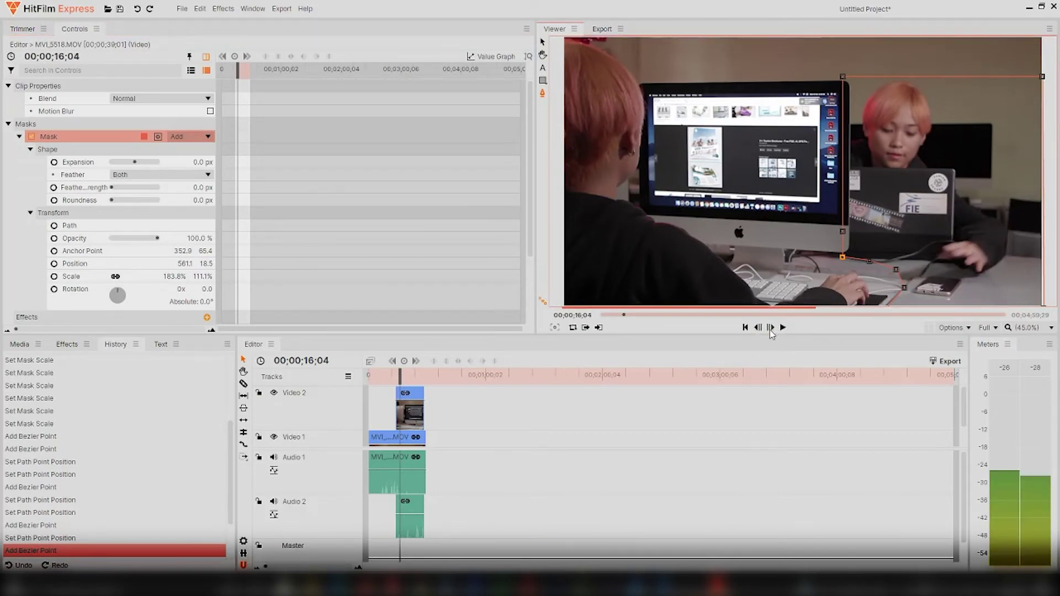
left_click(771, 328)
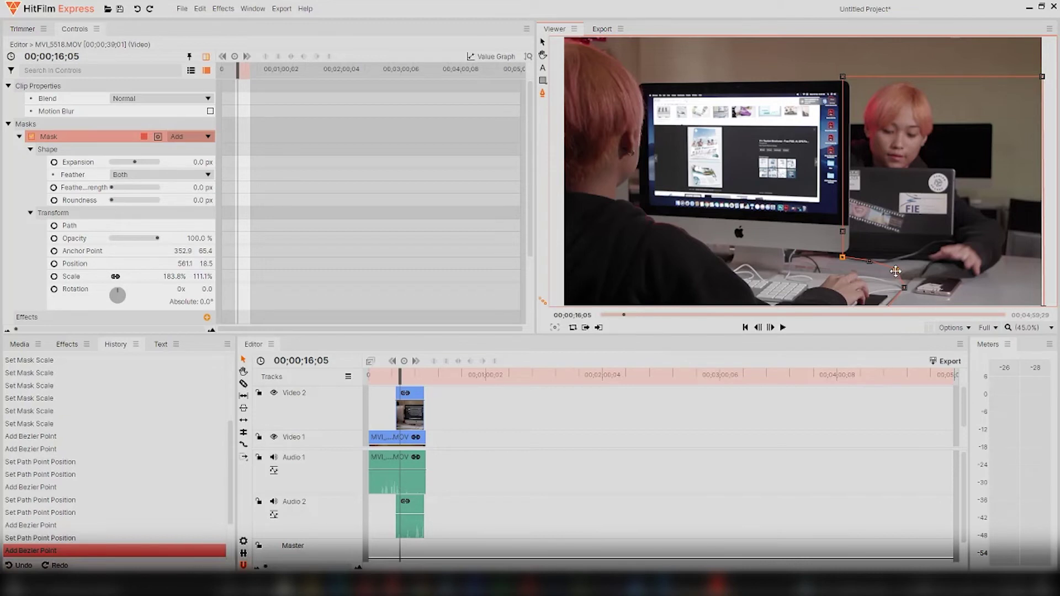
left_click_drag(882, 269, 882, 279)
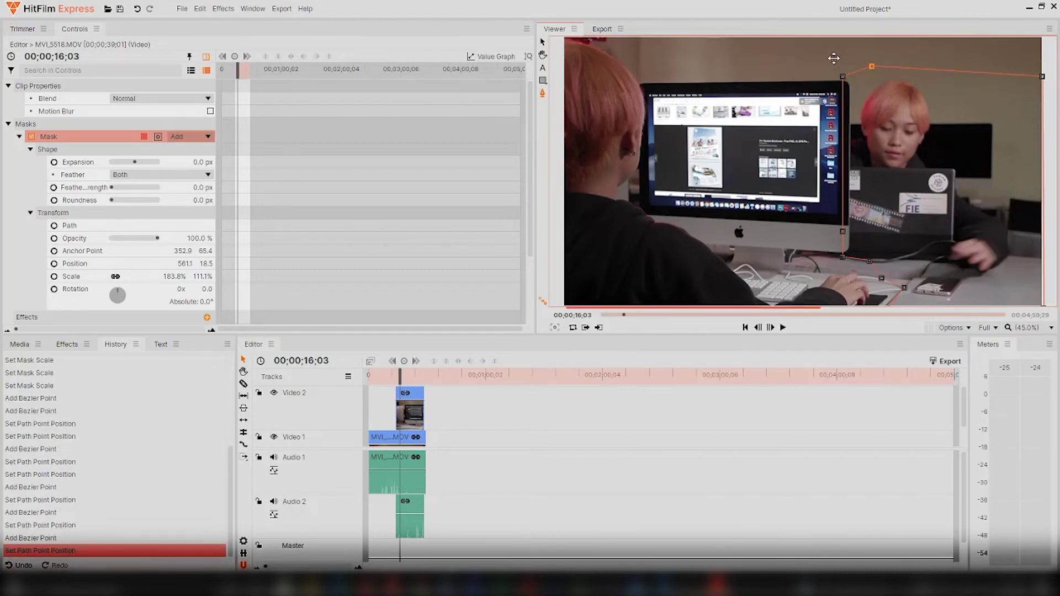
left_click_drag(843, 77, 754, 85)
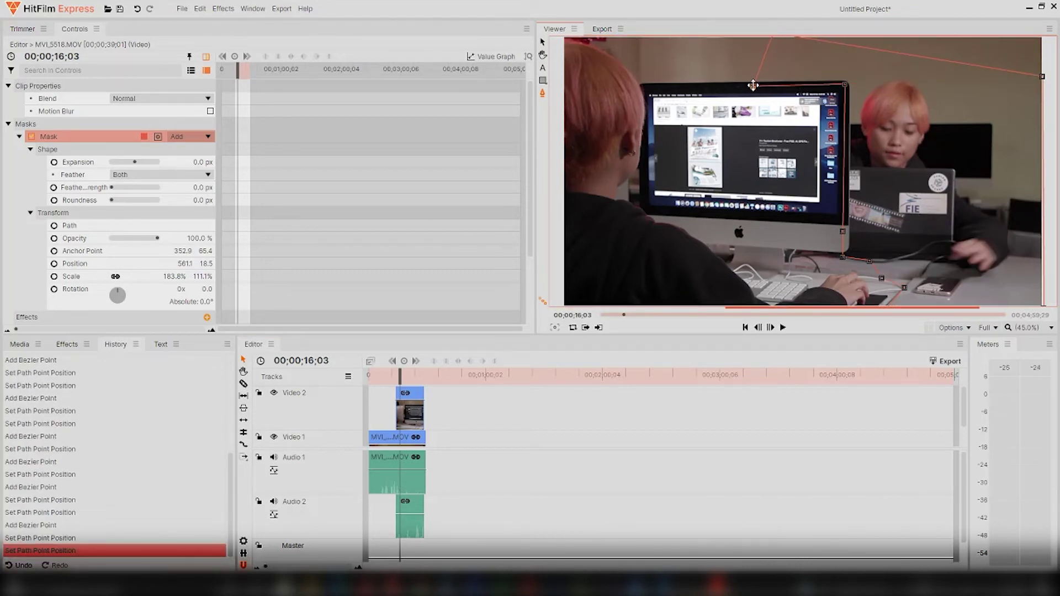
left_click(1036, 328)
left_click(1028, 440)
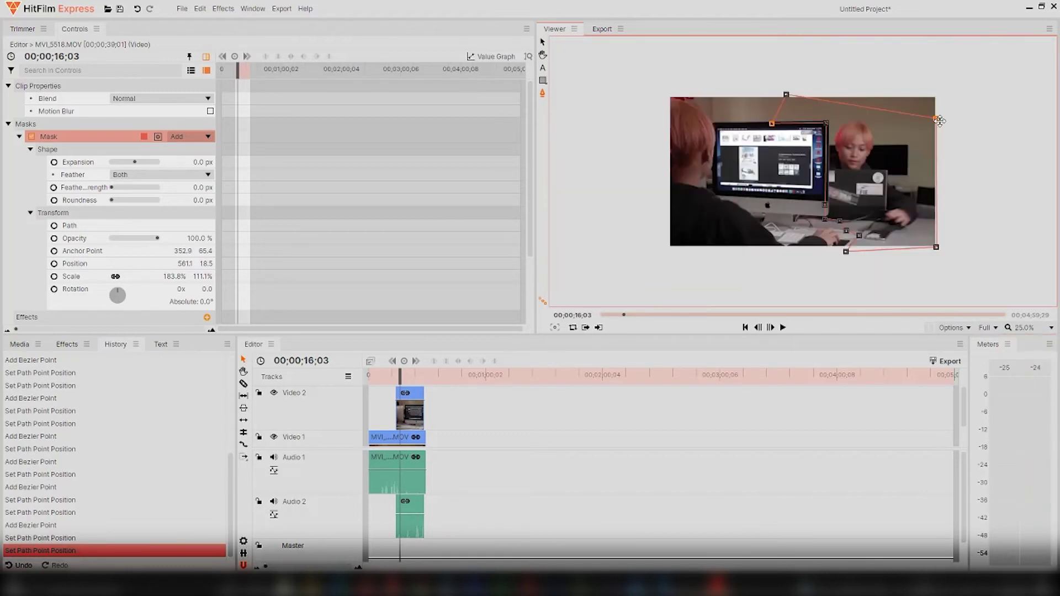
Turn on keyframe animation for the mask's Path at 00;00;14;12.
mouse_move(400, 376)
left_mouse_down()
mouse_move(372, 376)
mouse_move(404, 376)
left_mouse_up()
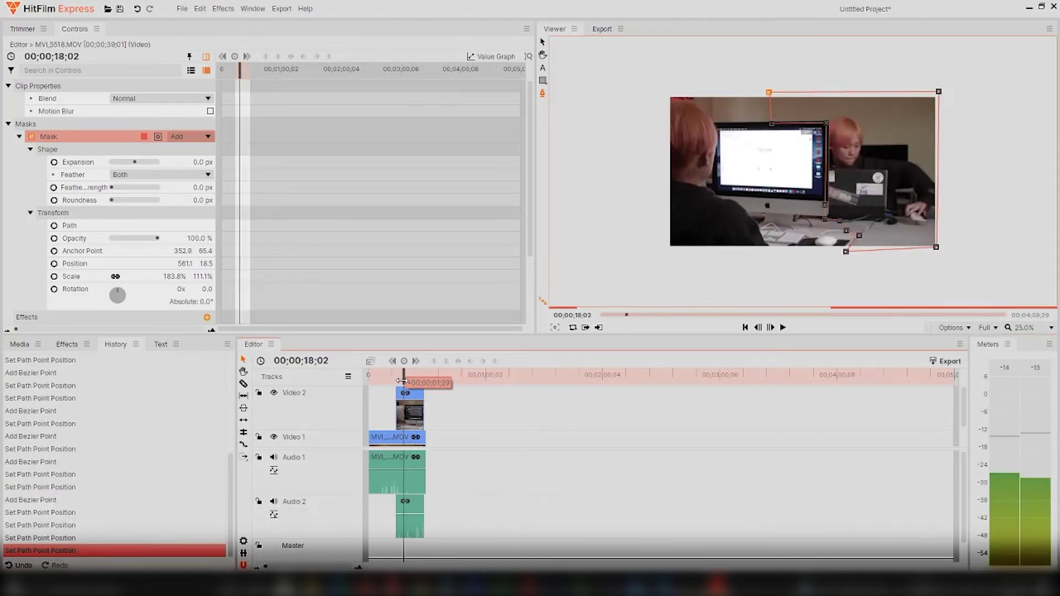
scroll(963, 287, "up", 2)
scroll(939, 316, "up", 1)
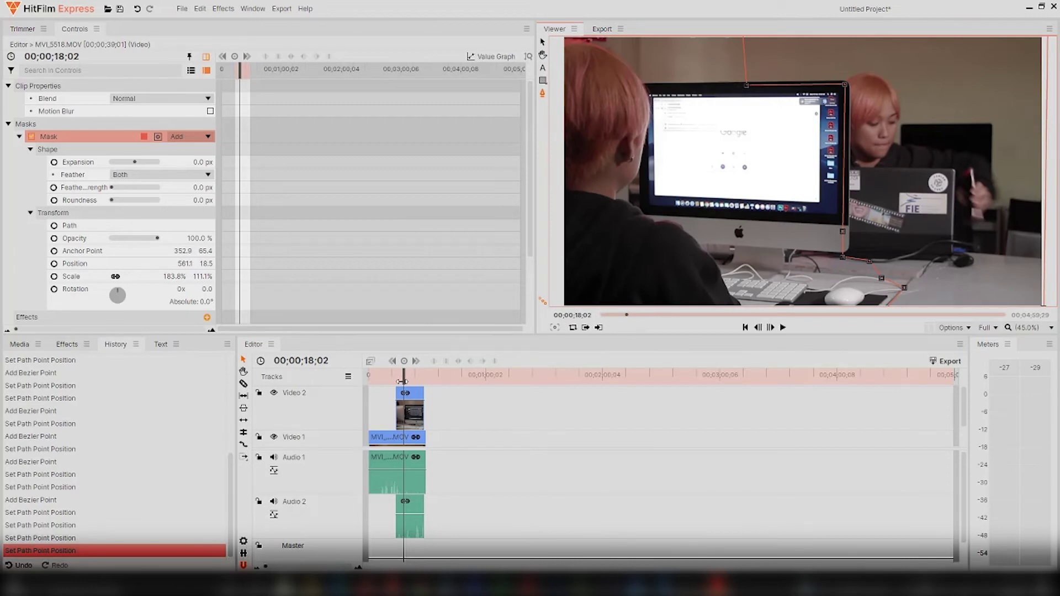
left_click_drag(404, 379, 396, 381)
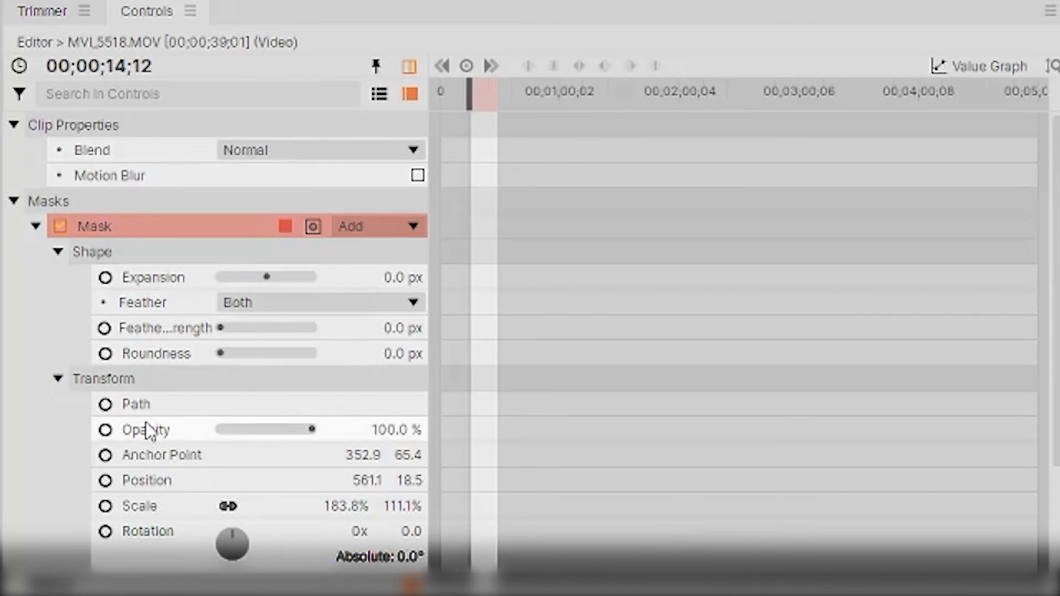
left_click(106, 405)
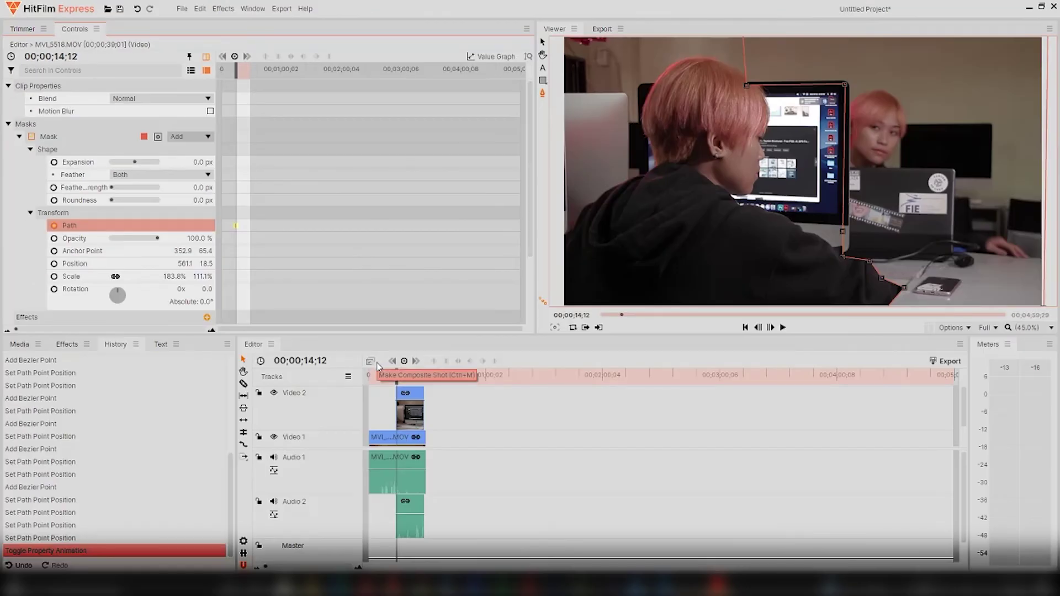
Reshape the mask's desk-edge points at successive frames through 00;00;14;25 to follow the foreground person's moving arm and hand.
left_click_drag(392, 377, 392, 377)
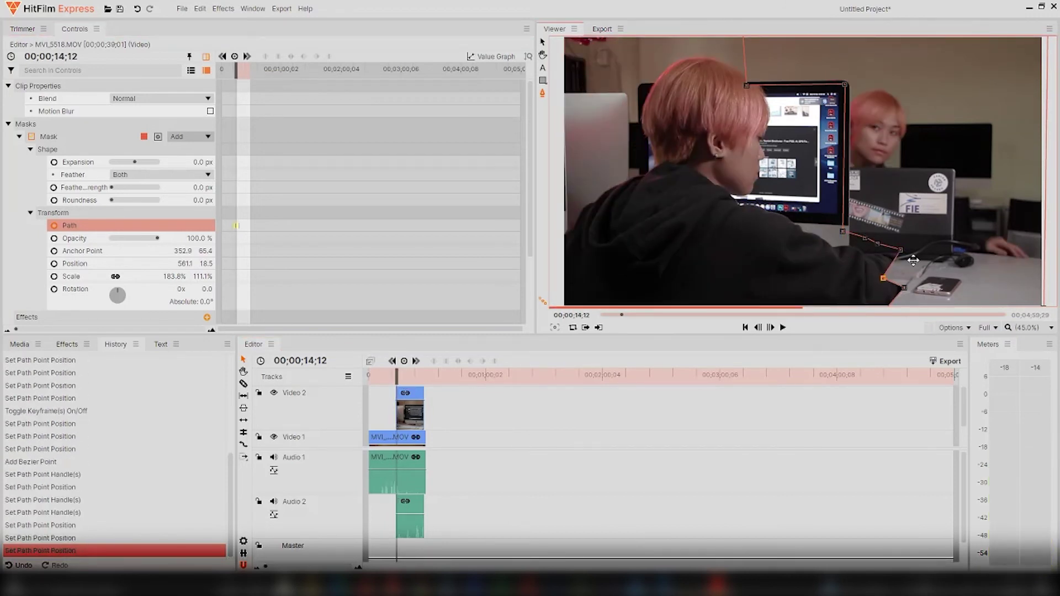
left_click_drag(914, 260, 955, 258)
key("space")
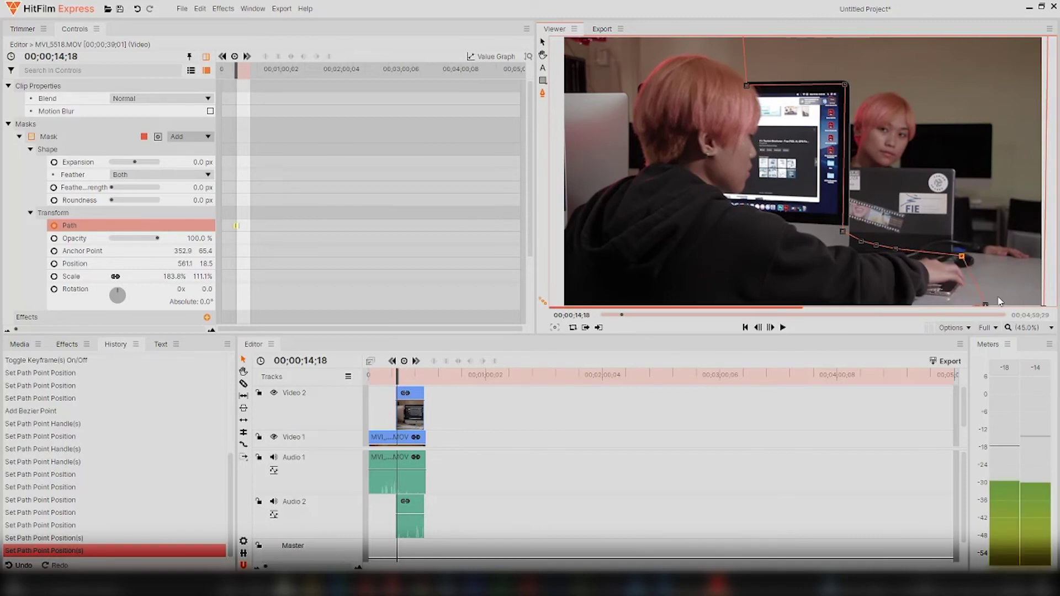
left_click_drag(890, 249, 861, 232)
left_click_drag(948, 255, 943, 257)
left_click_drag(861, 232, 861, 235)
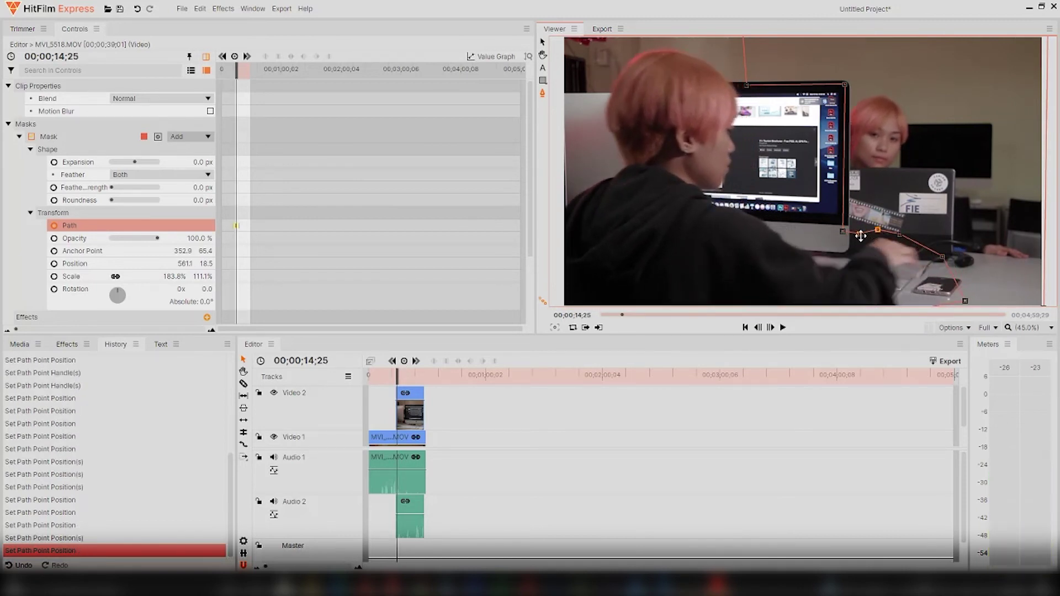
Play back the animated mask and preview the clone composite from the start of the timeline.
key("space")
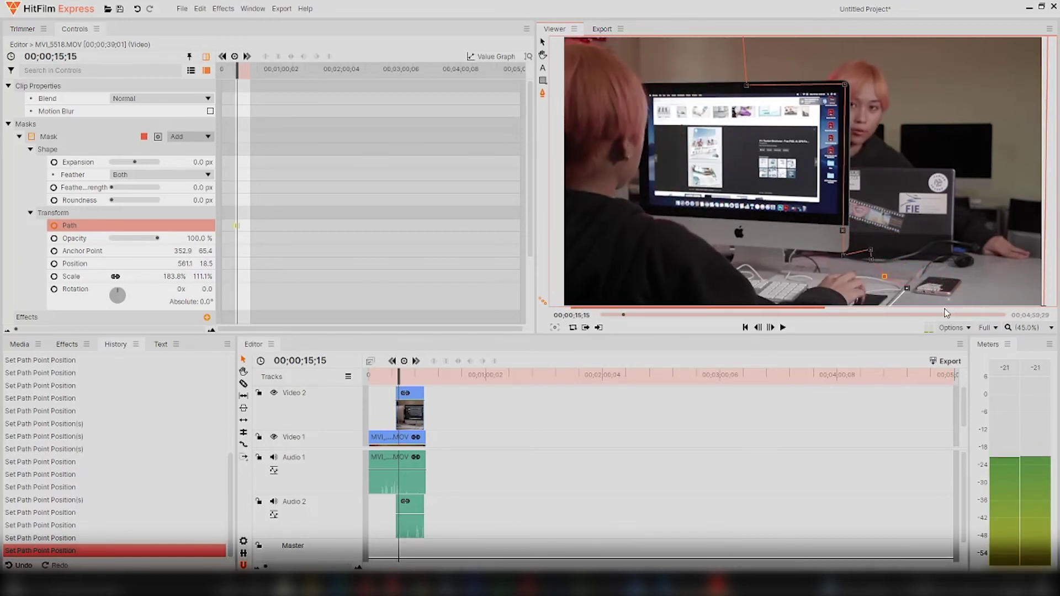
left_click_drag(402, 381, 369, 380)
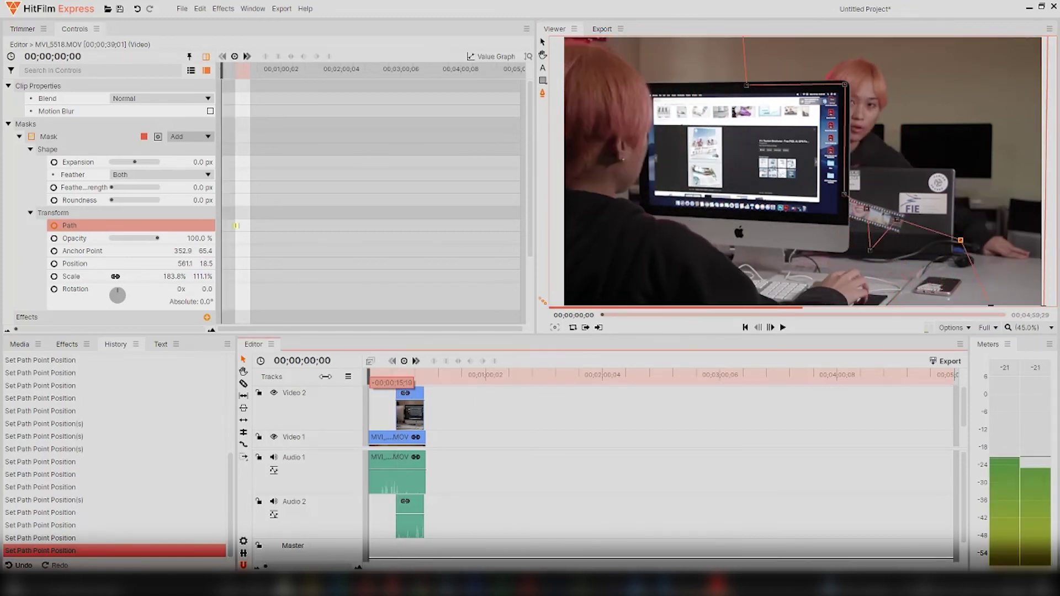
left_click(783, 327)
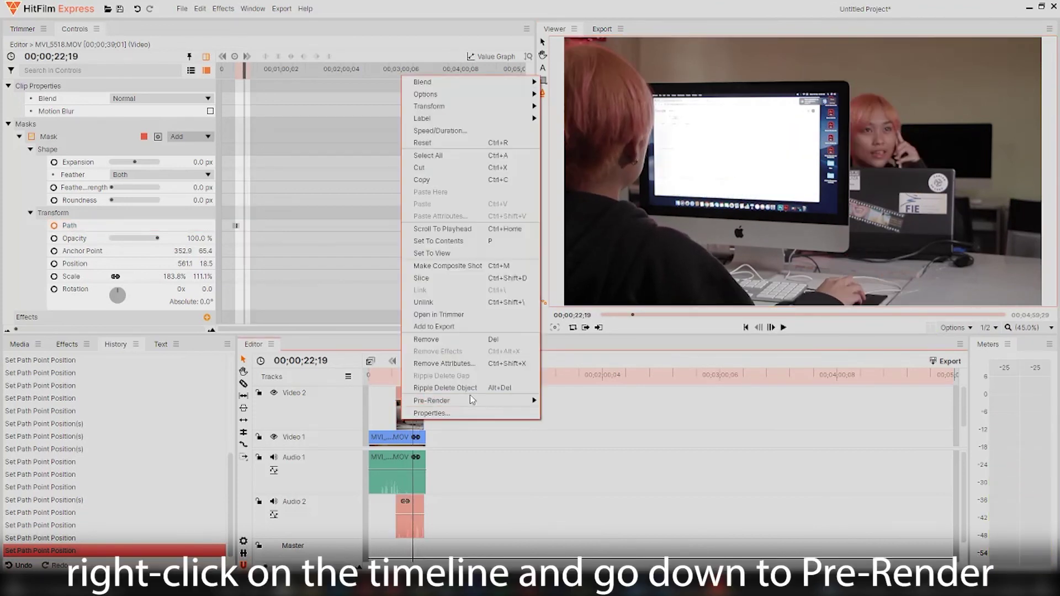
Make a pre-render of the masked Video 2 clip and return the playhead to the start of the timeline.
mouse_move(473, 402)
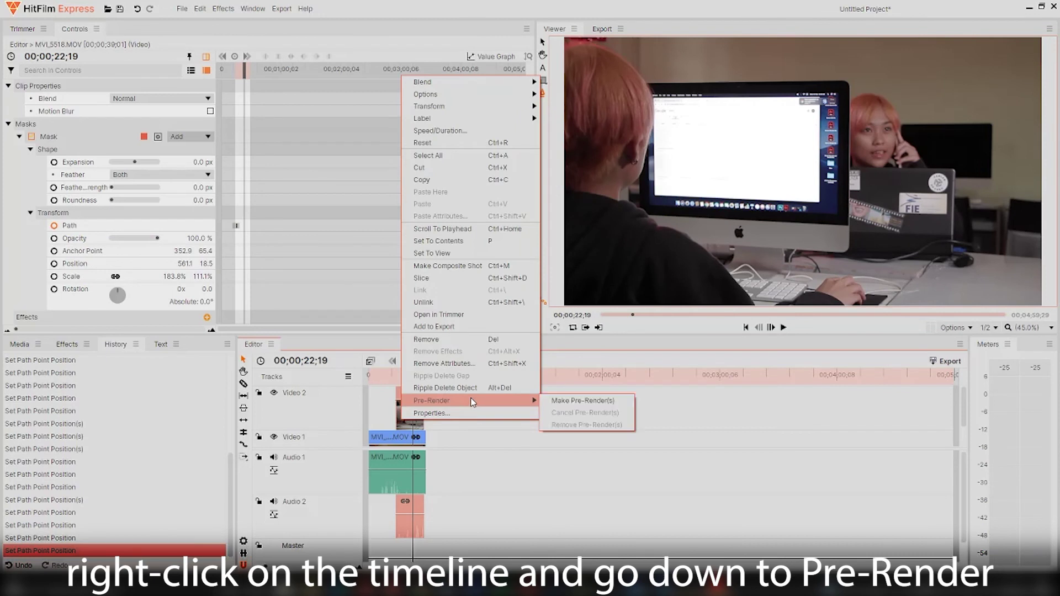
left_click(570, 402)
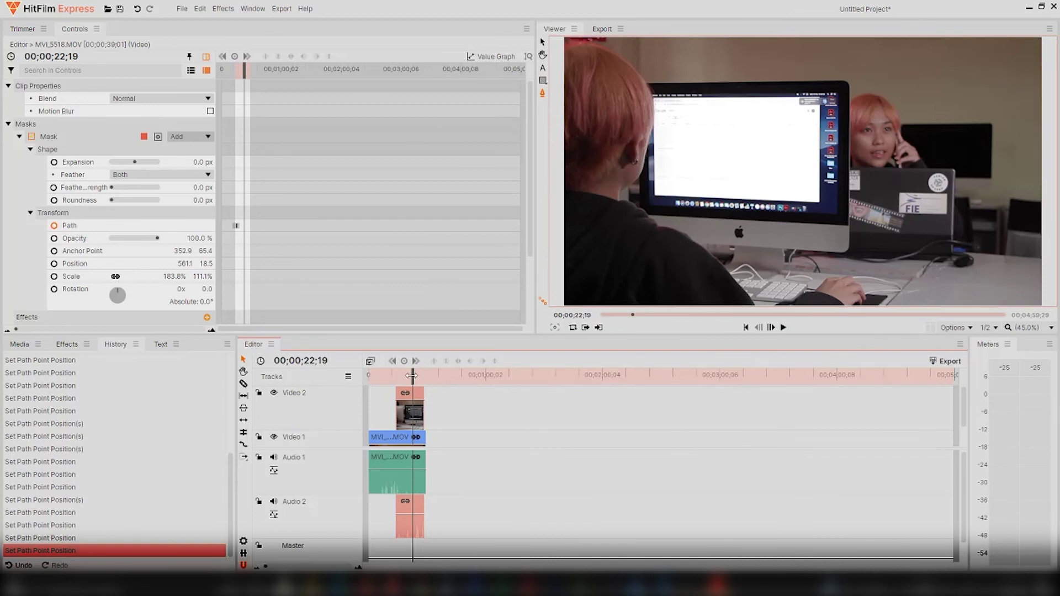
left_click_drag(412, 375, 351, 381)
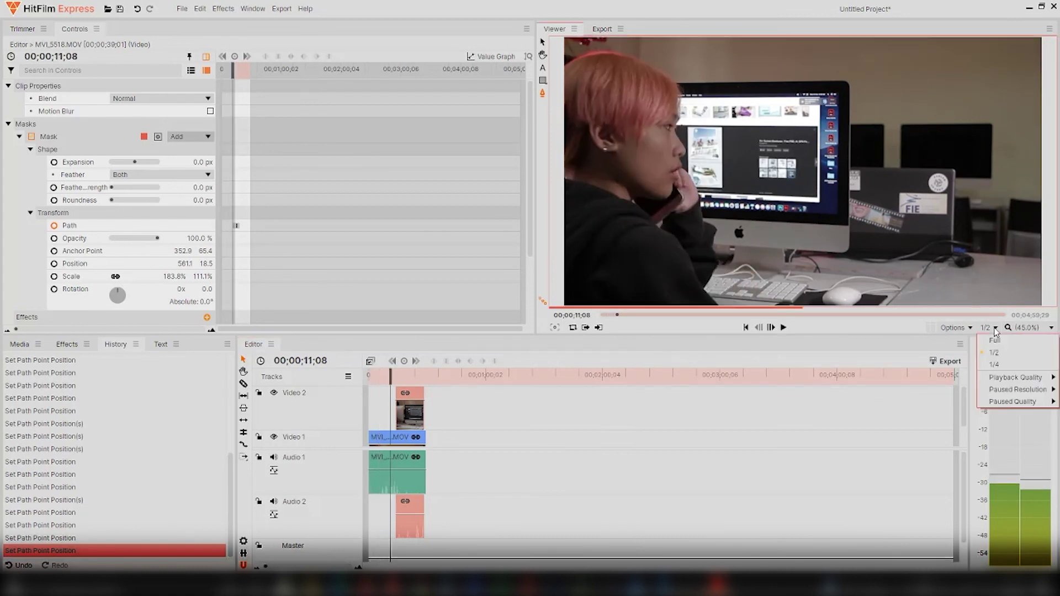
Set the viewer's playback quality to Fastest and preview the section where the clone appears.
mouse_move(1002, 380)
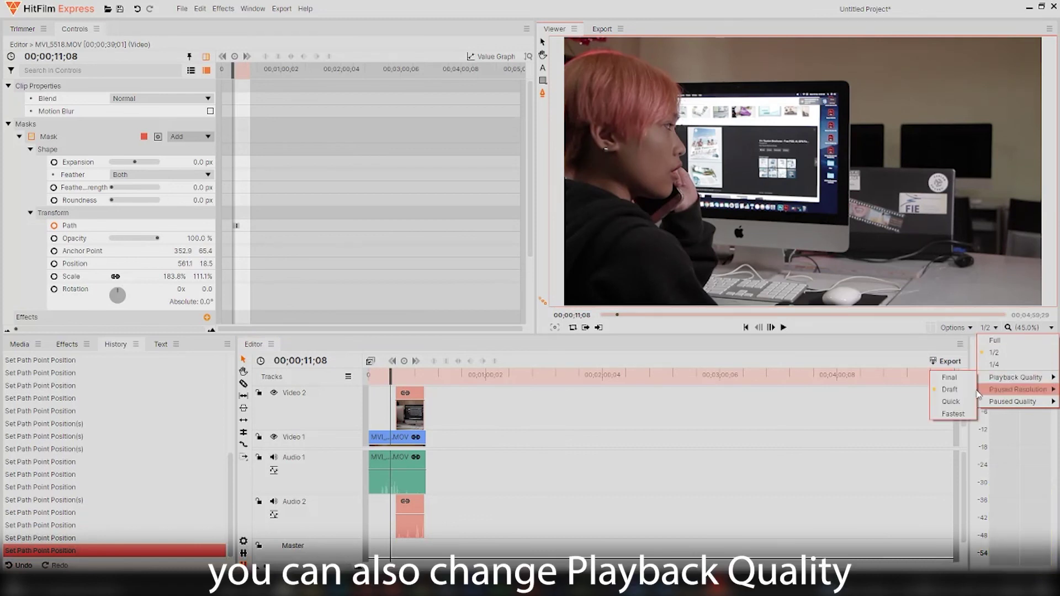
left_click(955, 414)
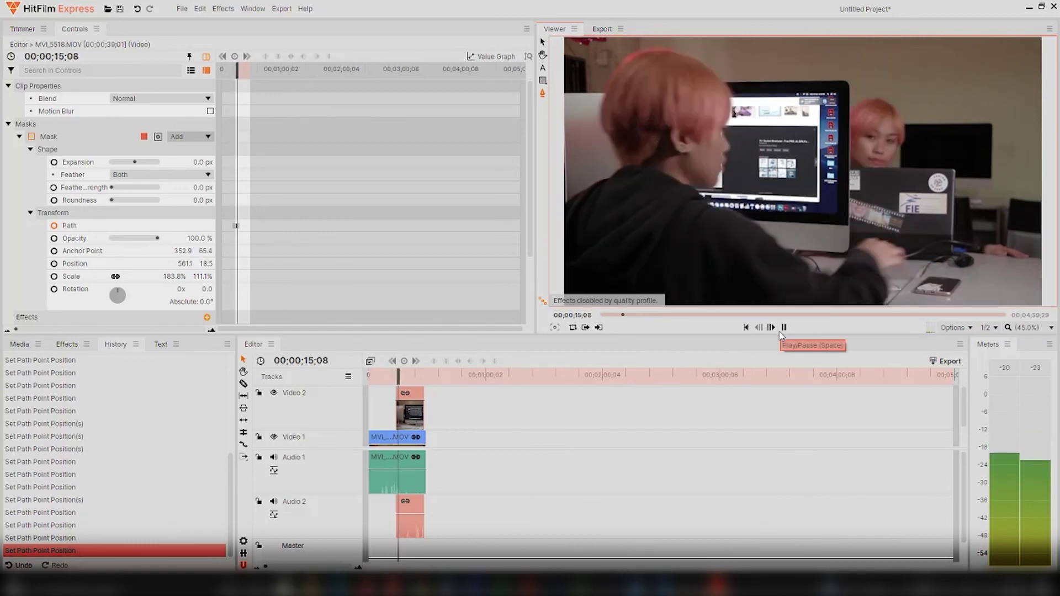
key("space")
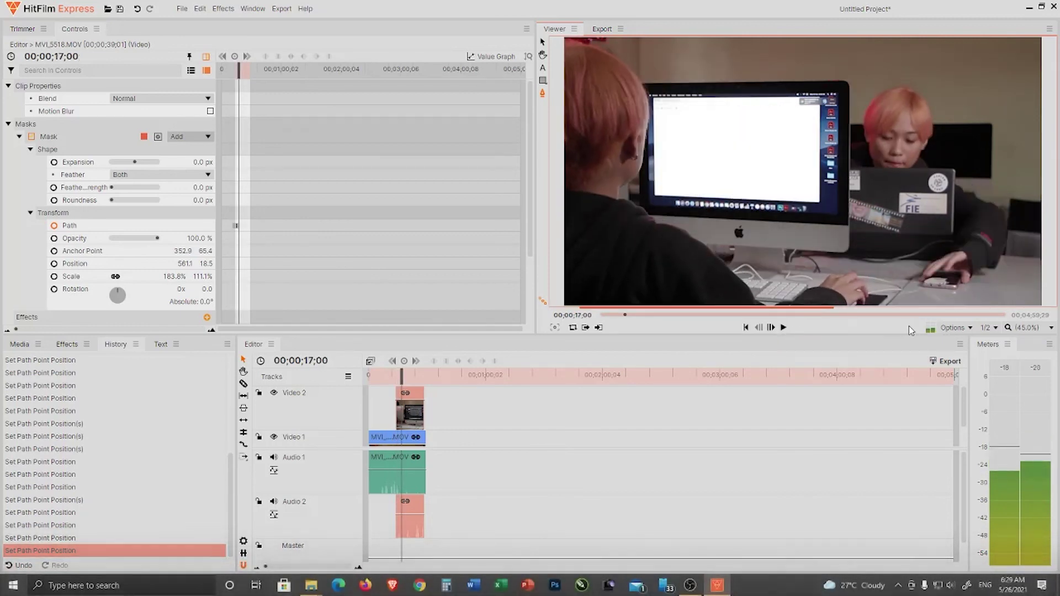